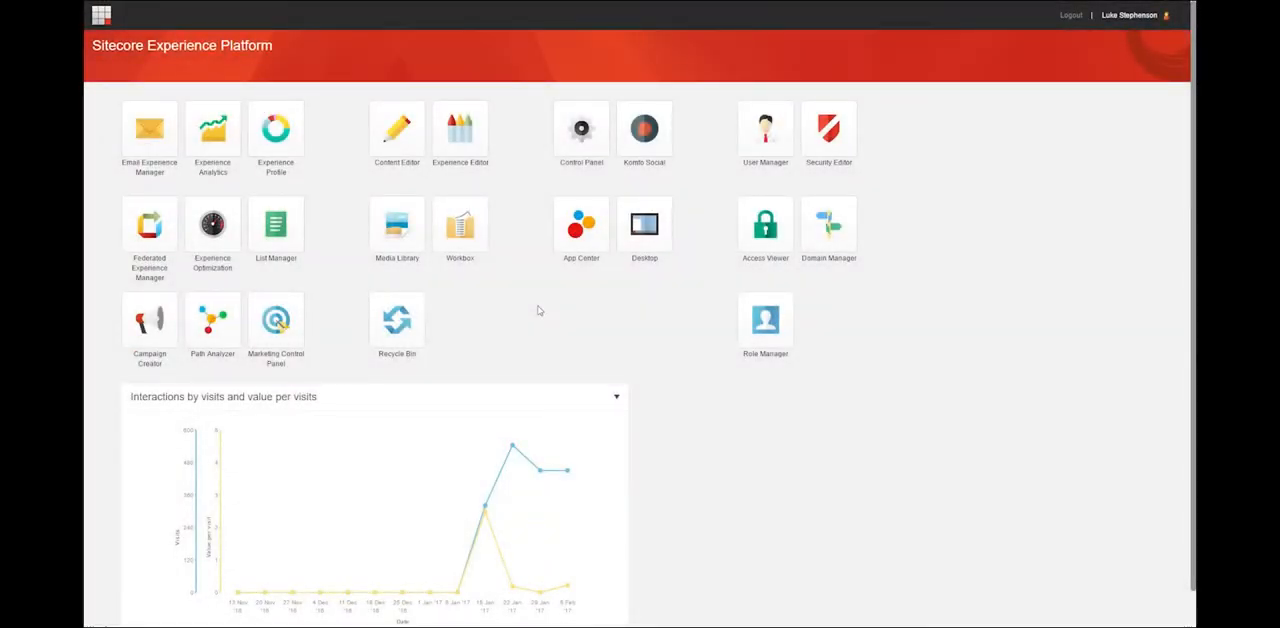
In the Content Editor, open the blog item "CREATING A CROSS PLATFORM MOBILE APP" under Corporate/Home/Blog/2015/01.
left_click(397, 130)
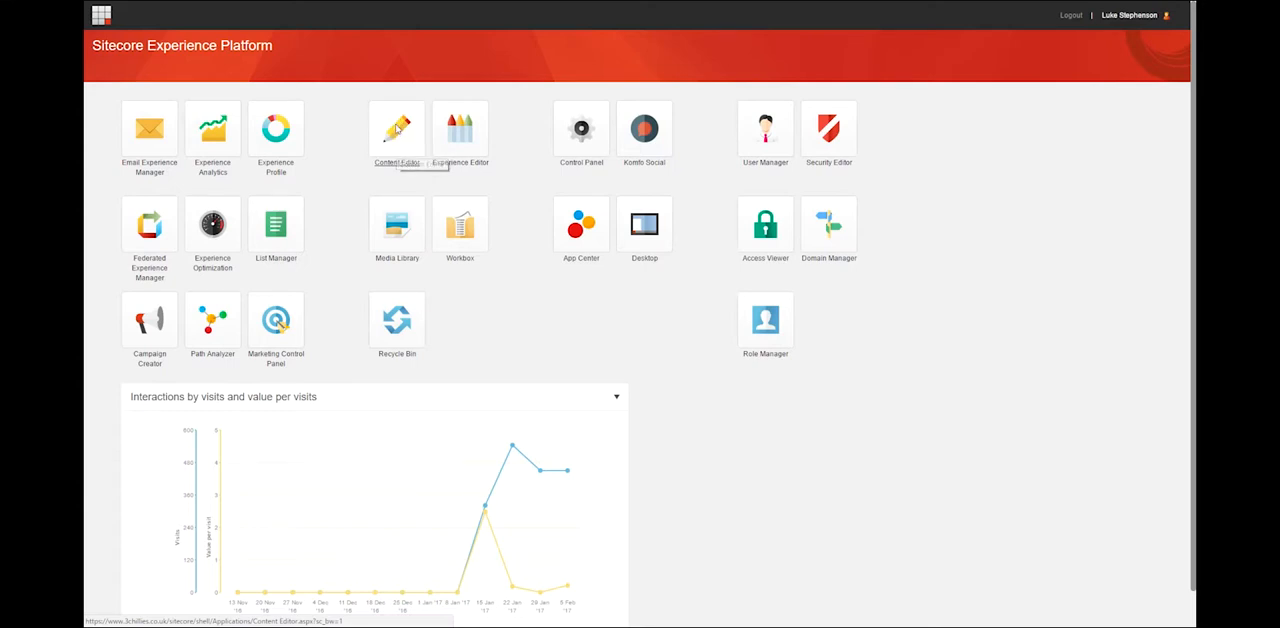
left_click(114, 169)
left_click(122, 184)
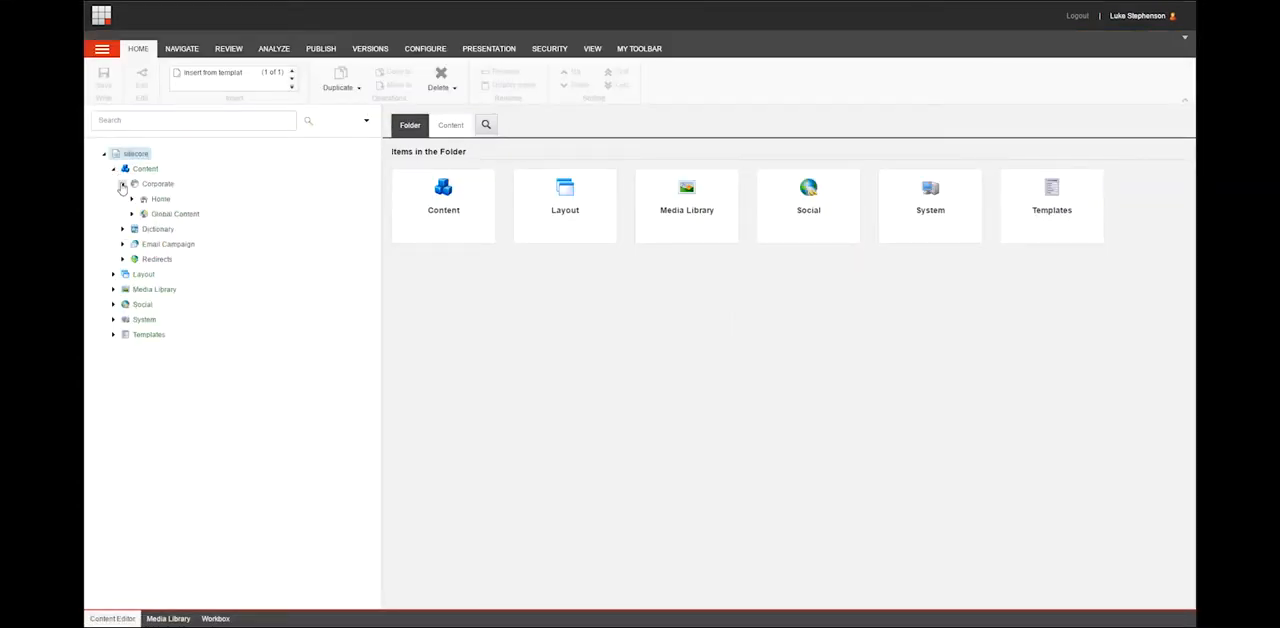
left_click(131, 199)
left_click(141, 395)
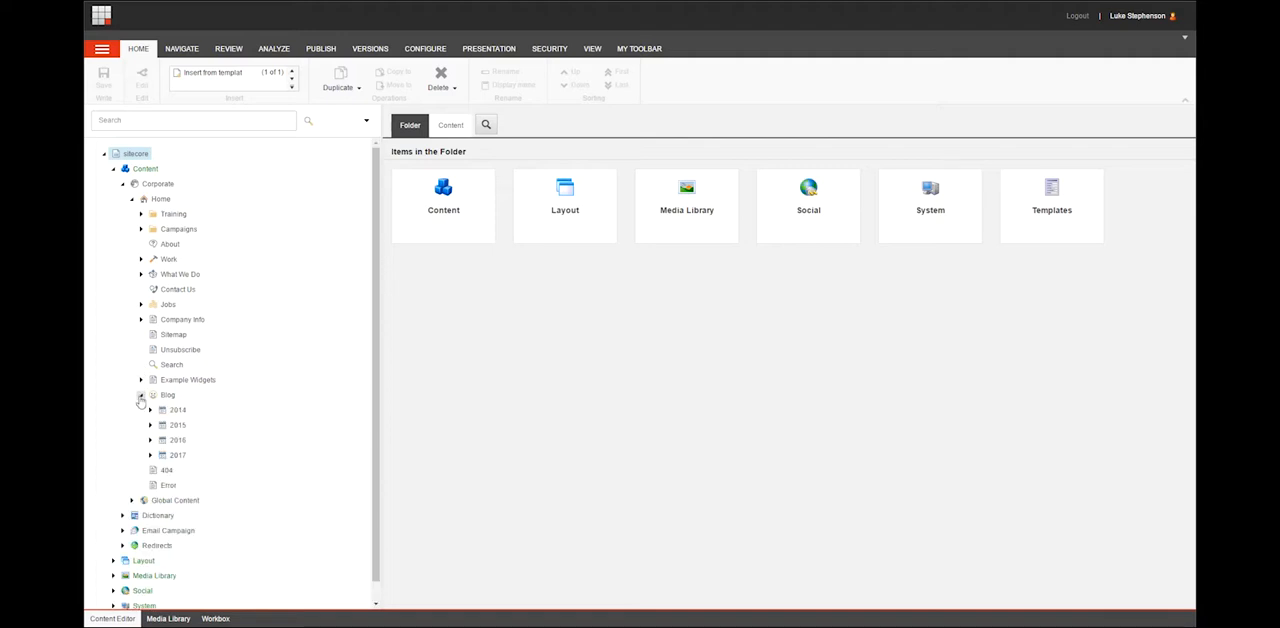
left_click(150, 425)
left_click(160, 441)
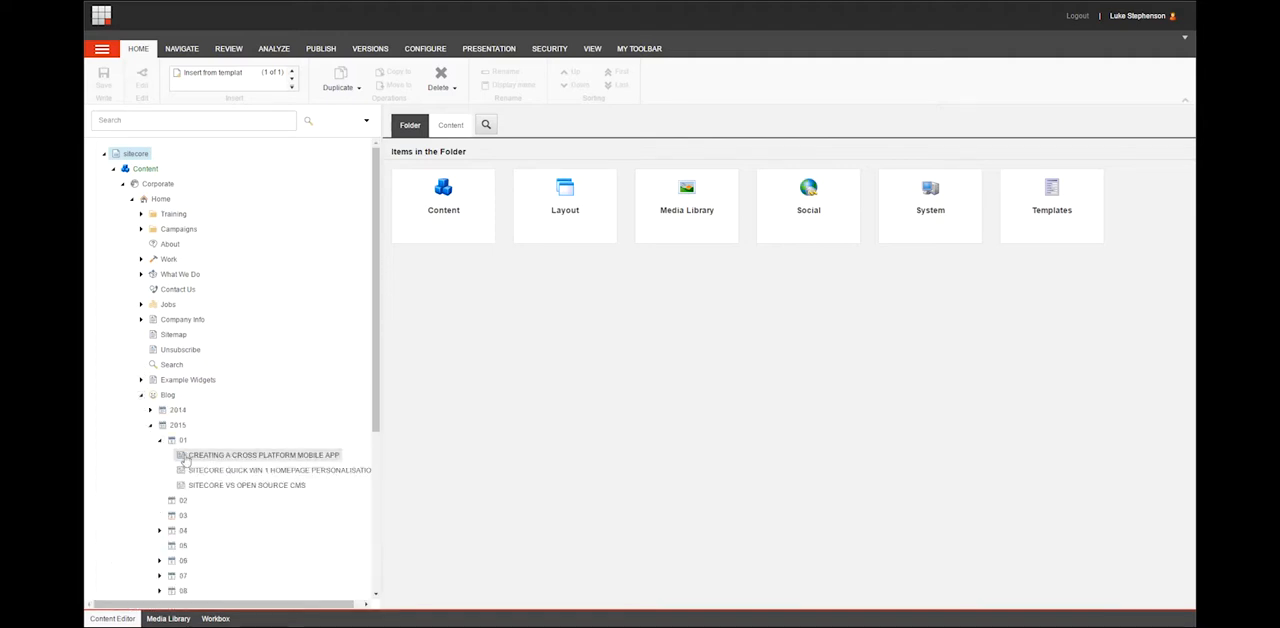
left_click(190, 457)
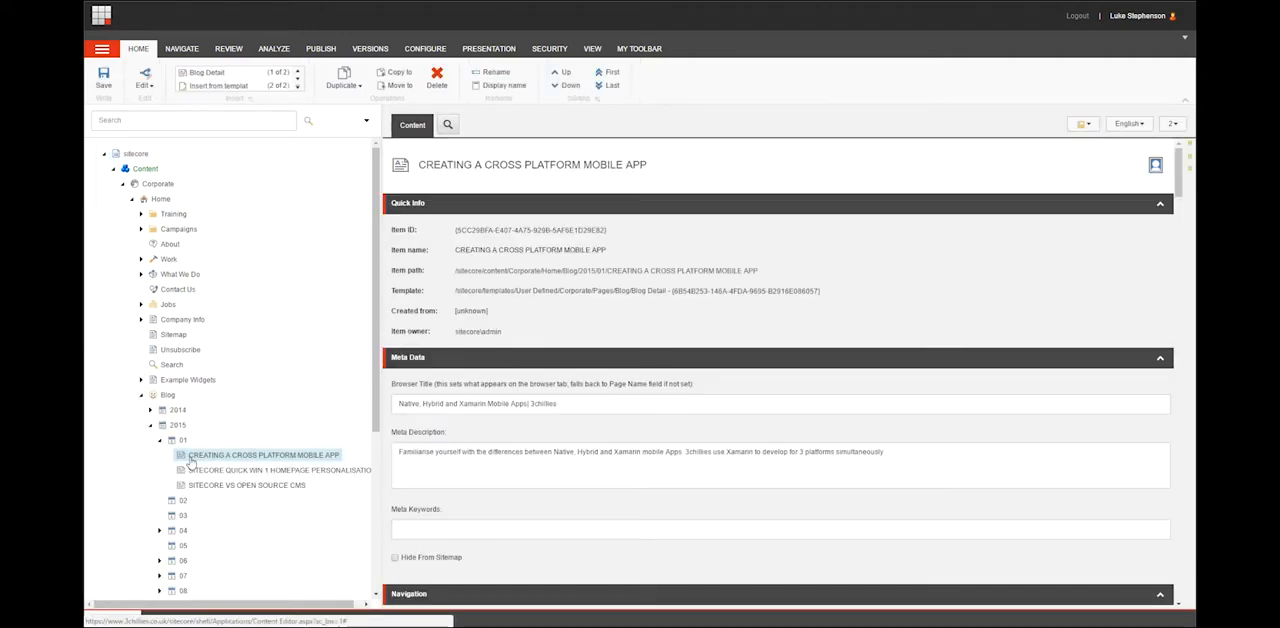
Check which languages the blog item has versions in and open its publishing settings.
left_click(1142, 126)
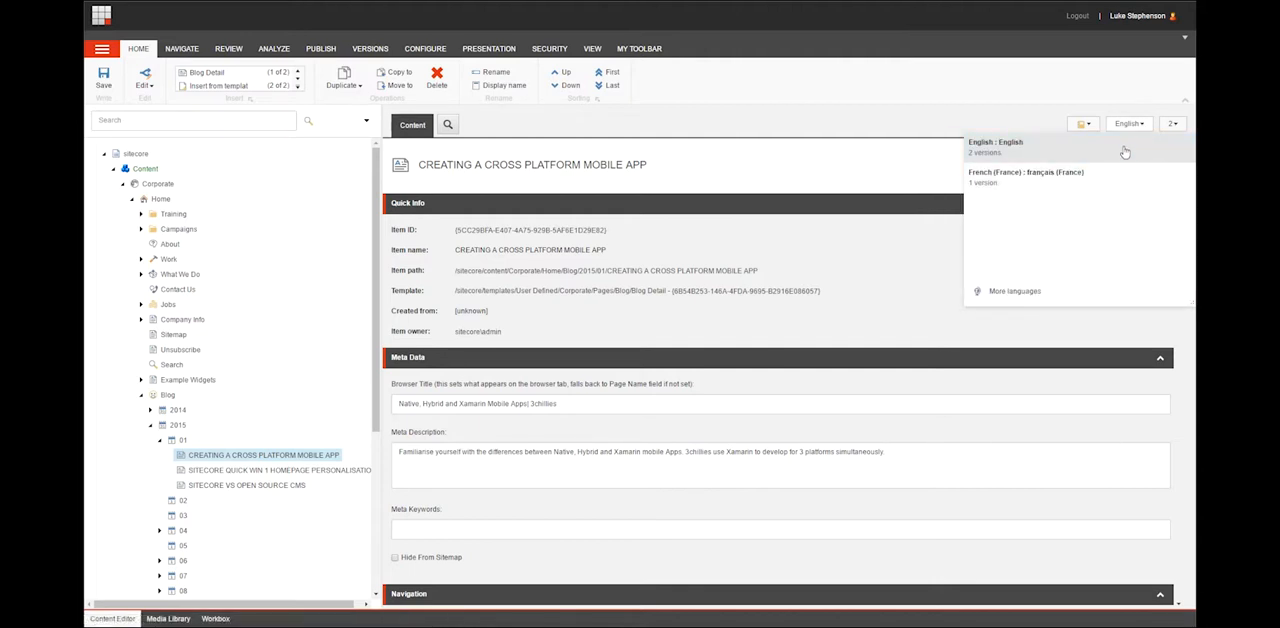
left_click(1046, 113)
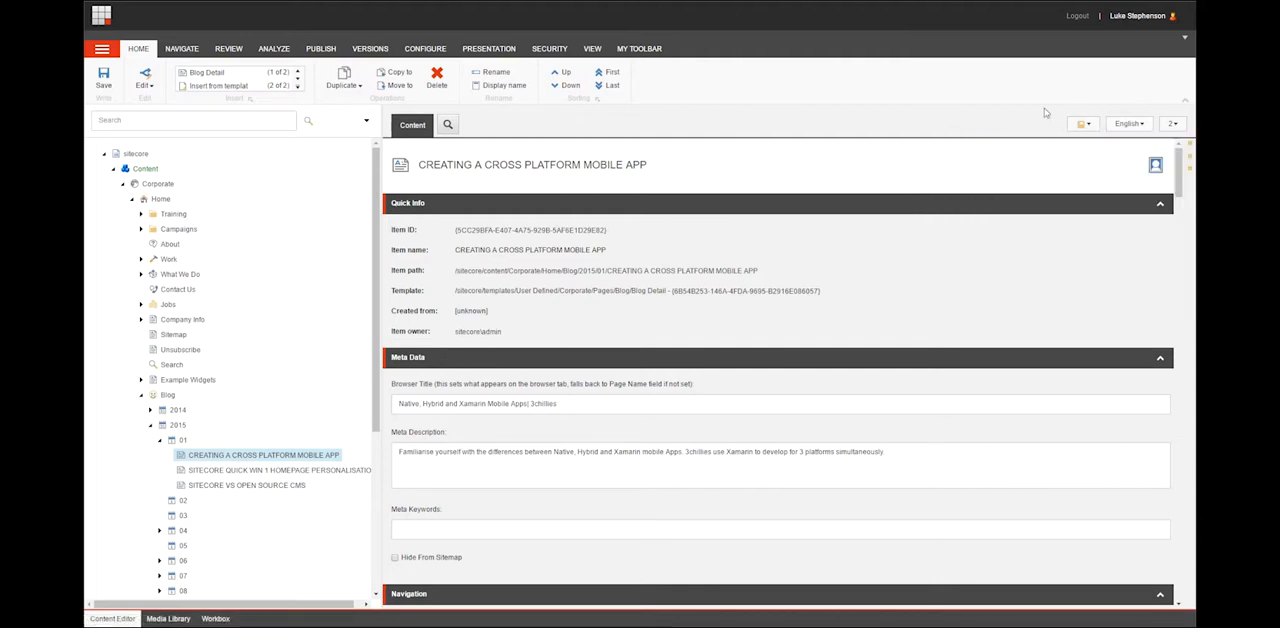
left_click(321, 49)
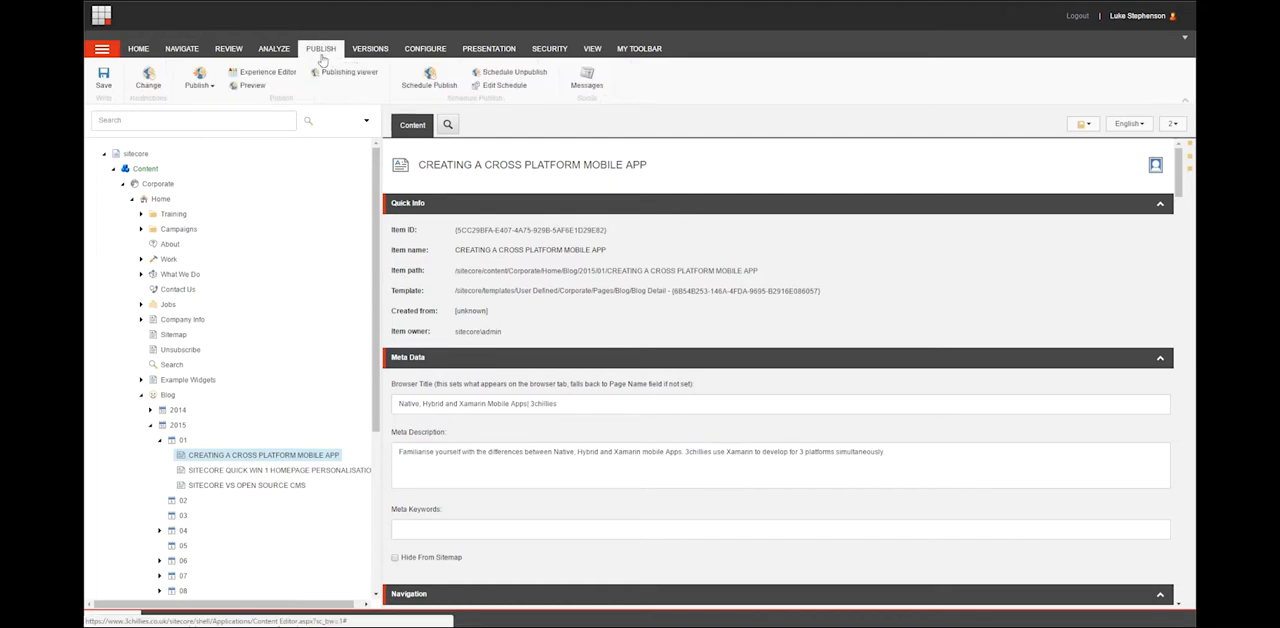
left_click(154, 88)
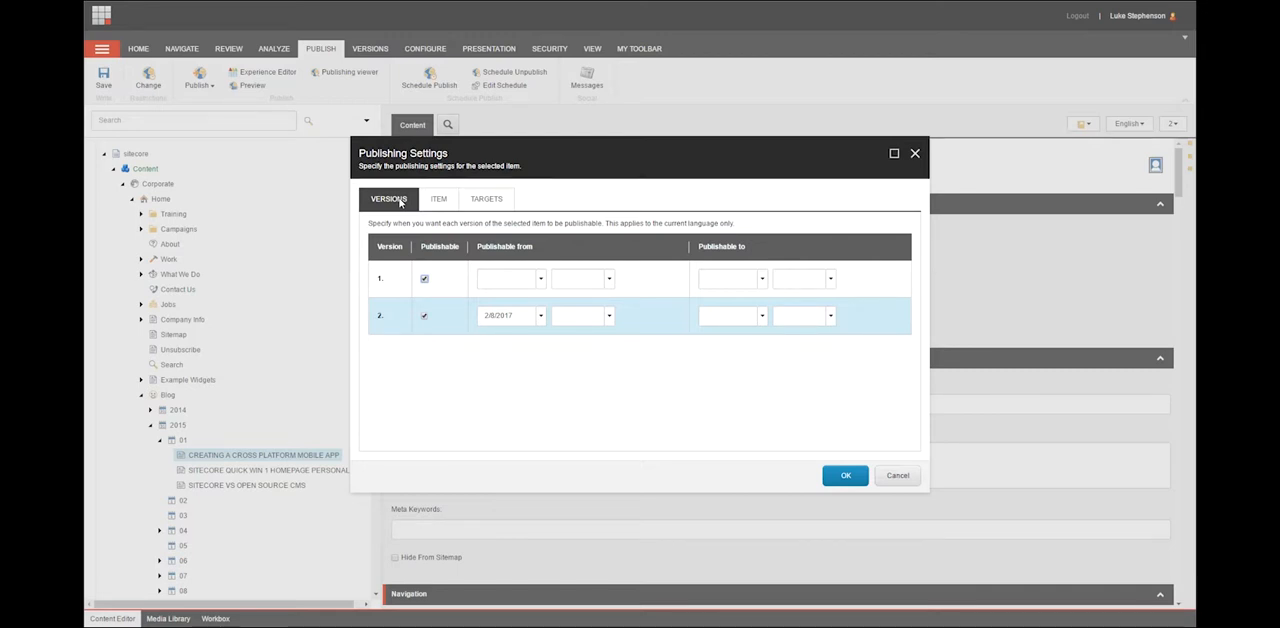
Switch the Publishable option of versions 1 and 2 off and back on.
left_click(425, 280)
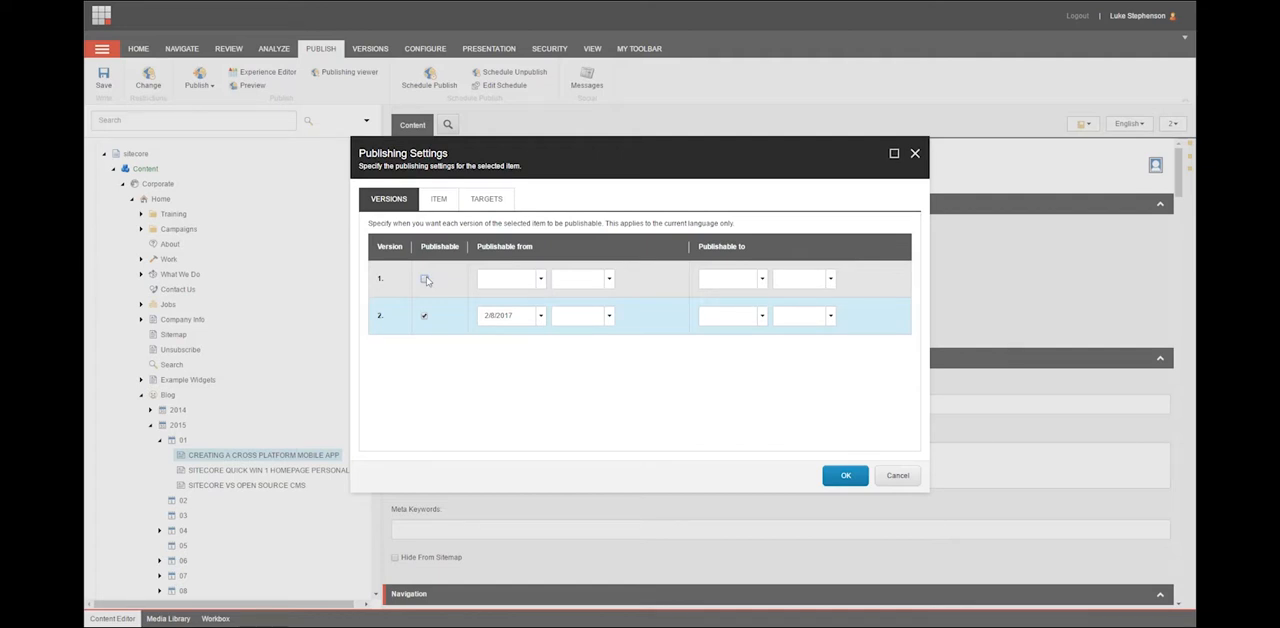
left_click(425, 280)
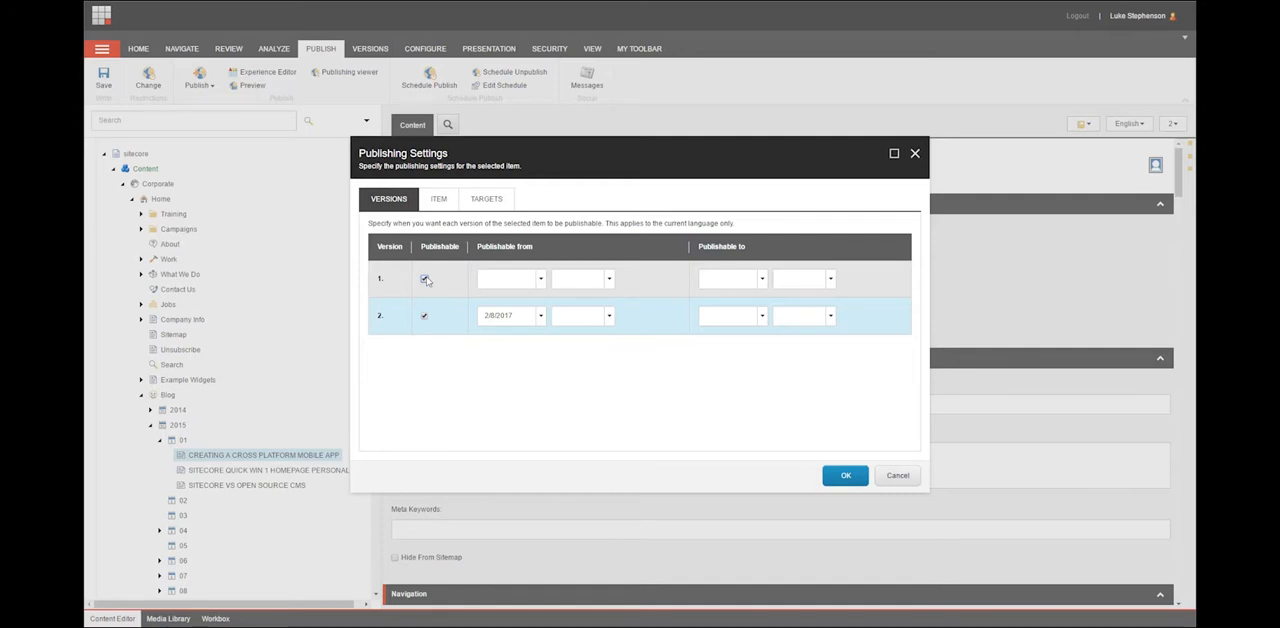
left_click(425, 316)
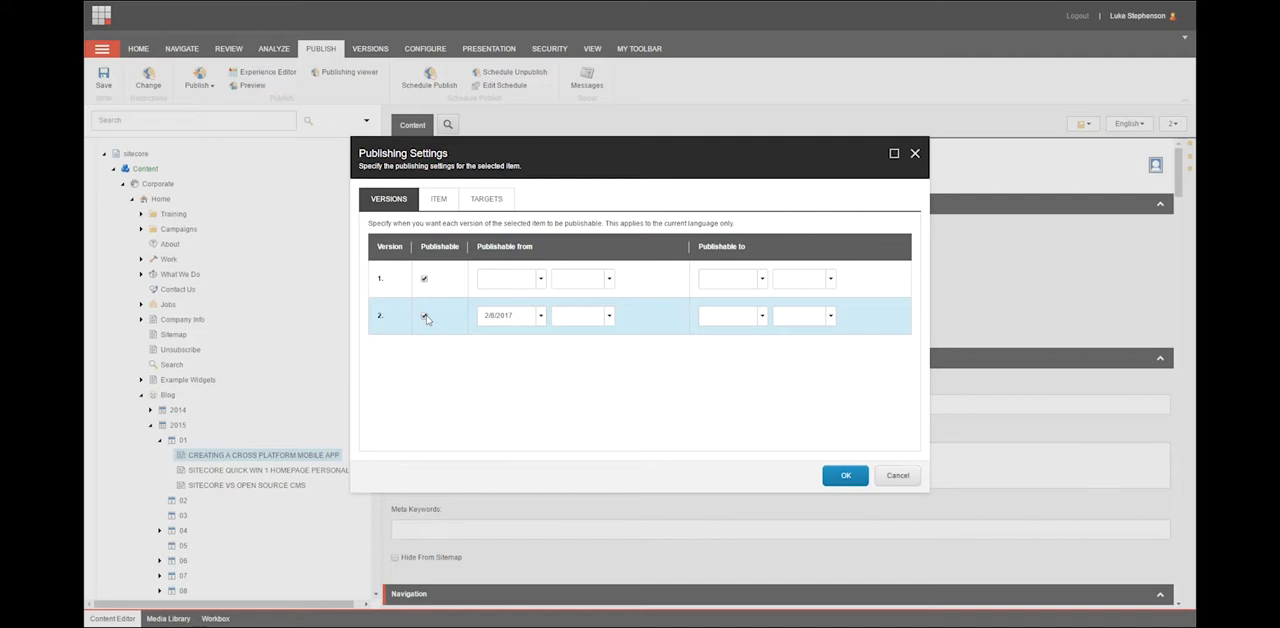
left_click(425, 316)
Set version 2's publishable-from time to 1:00 AM and its publishable-to date to 2/15/2017 at 3:30 AM, and apply the settings.
left_click(606, 316)
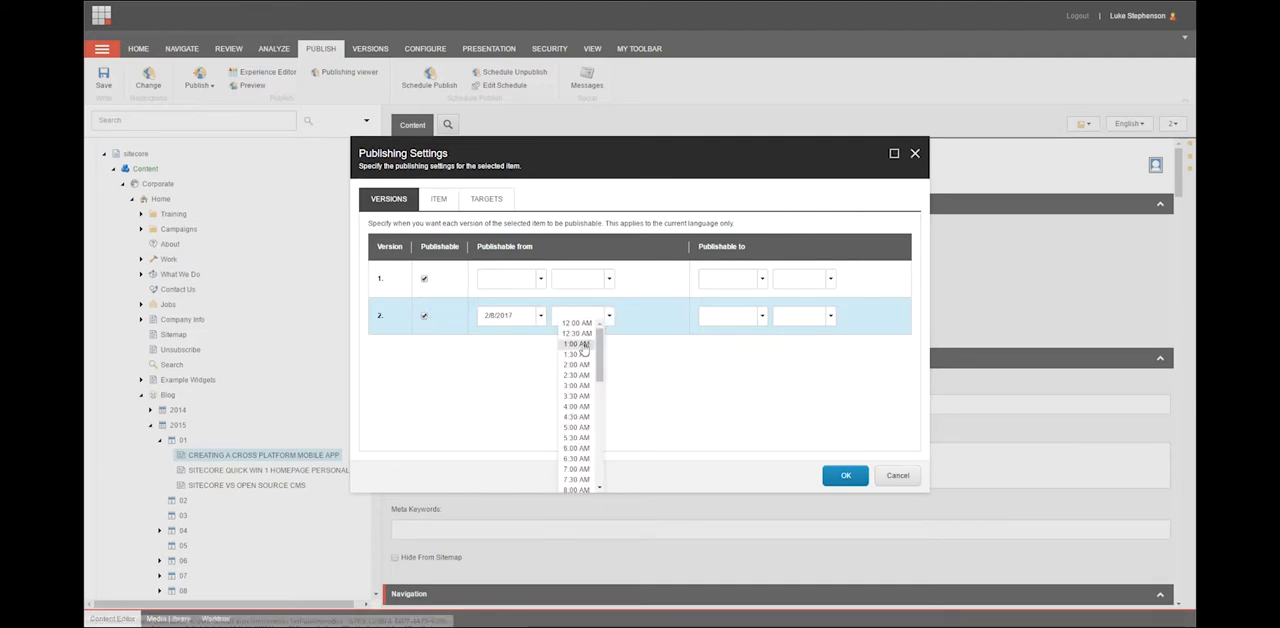
left_click(585, 344)
left_click(761, 316)
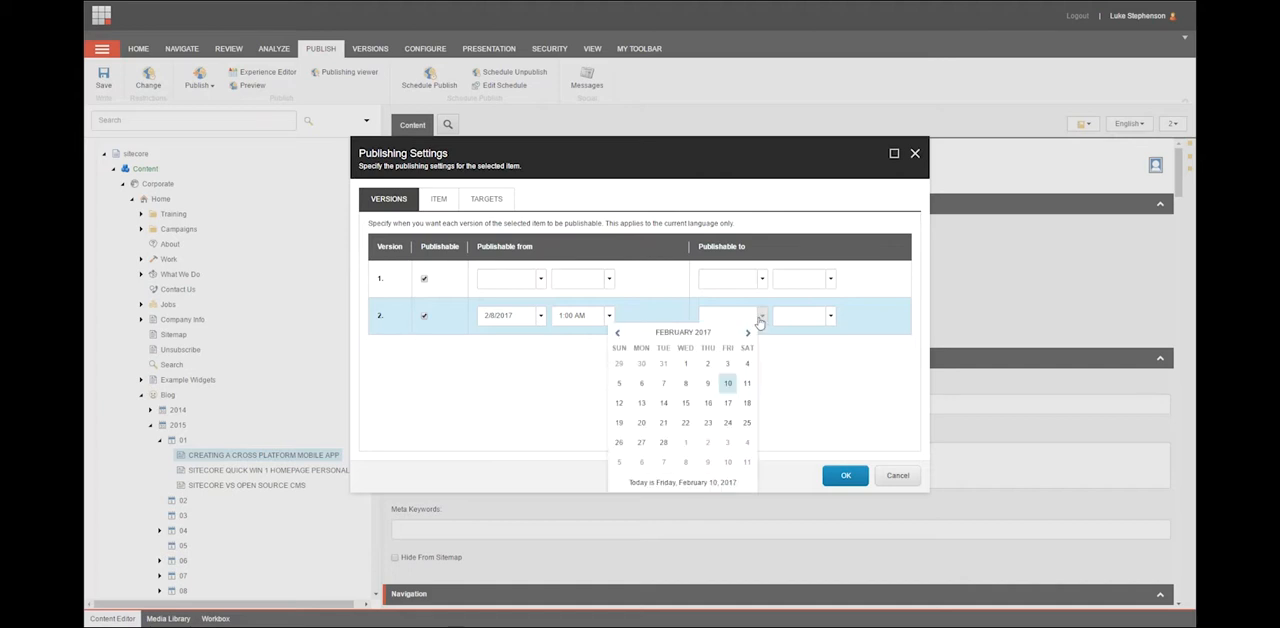
left_click(685, 402)
left_click(829, 317)
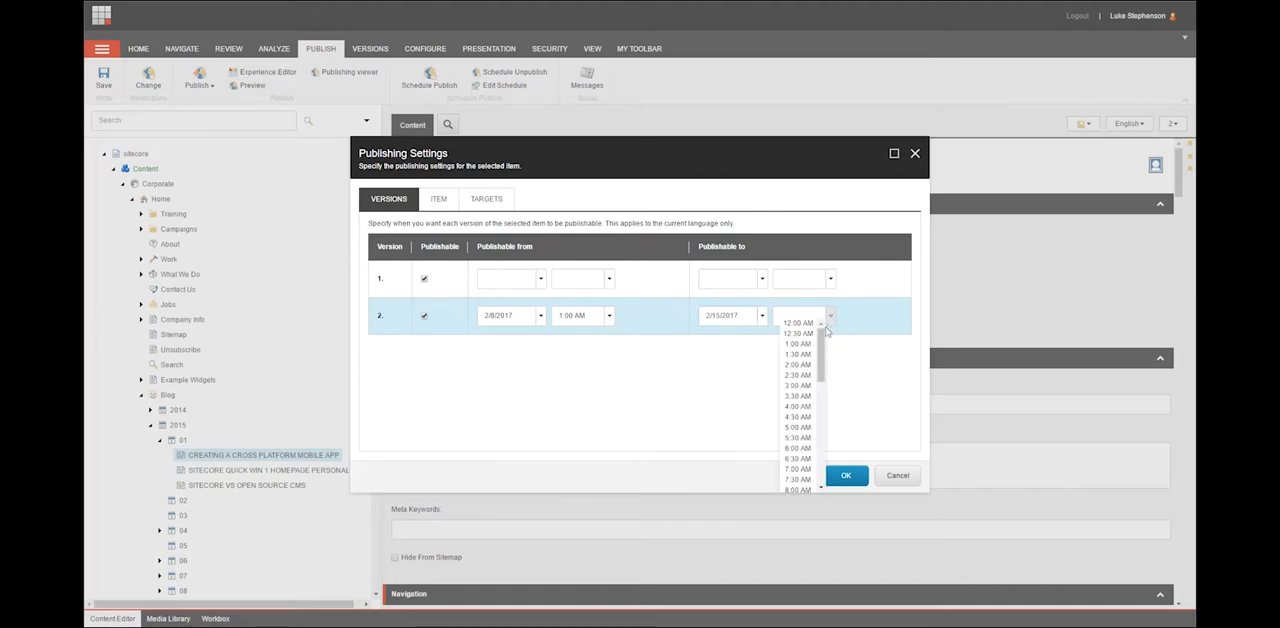
left_click(789, 396)
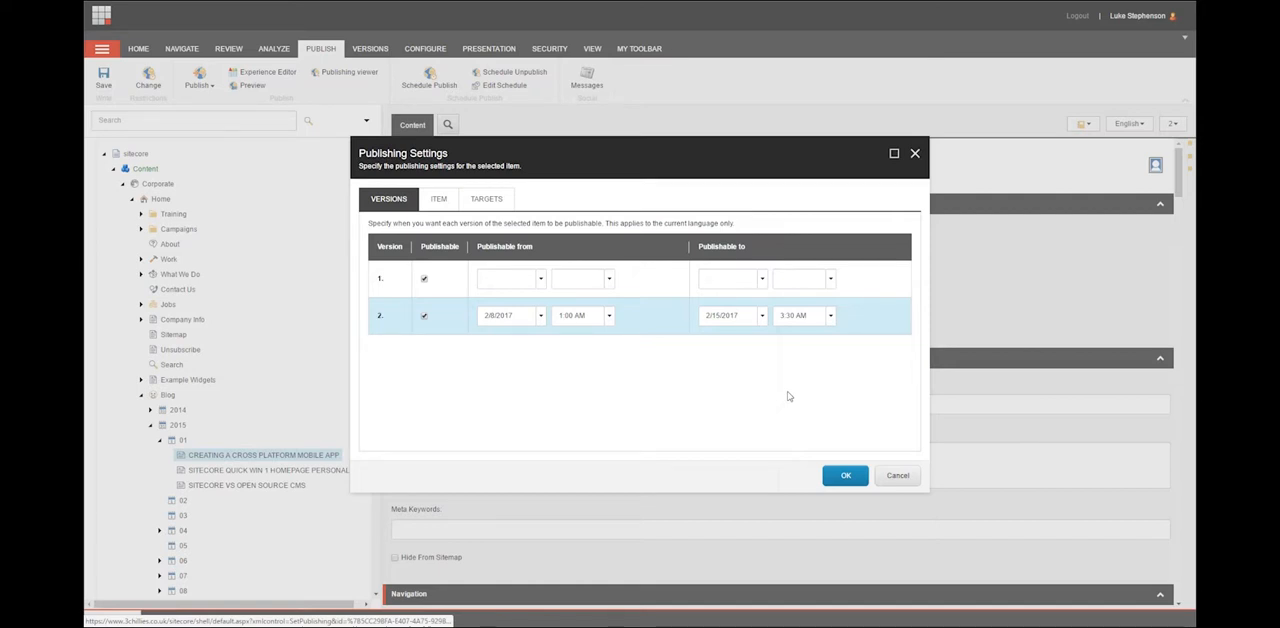
left_click(846, 478)
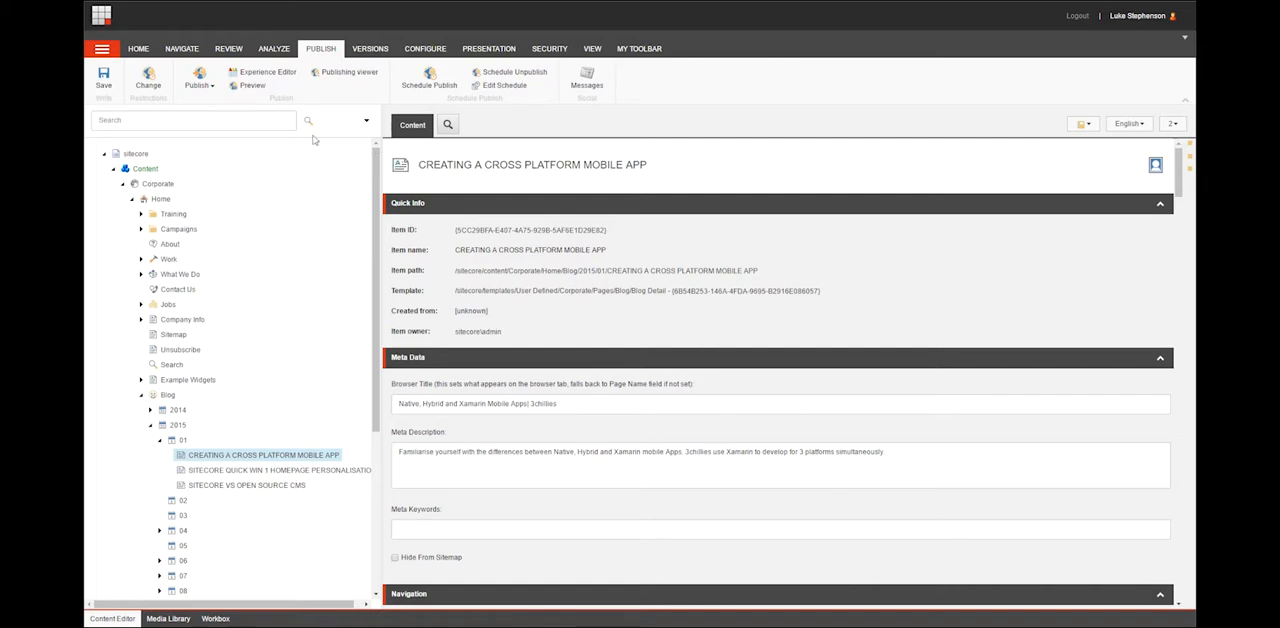
Reopen the publishing settings at item level and switch the item's Publishable option off and back on.
left_click(152, 86)
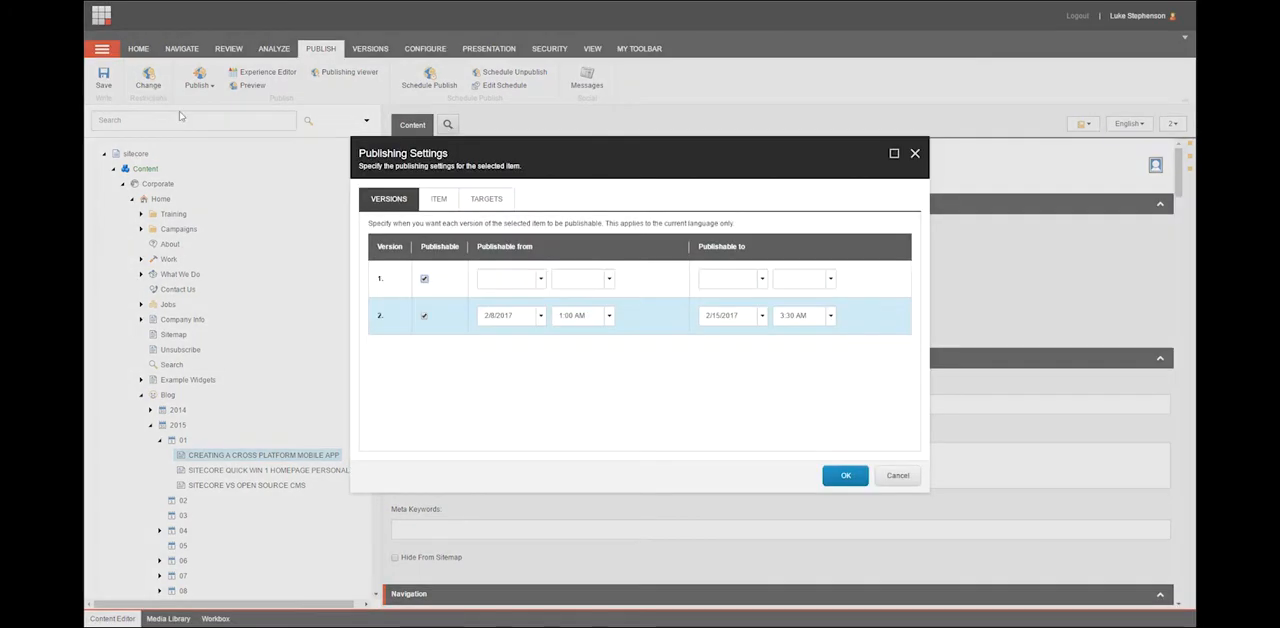
left_click(439, 200)
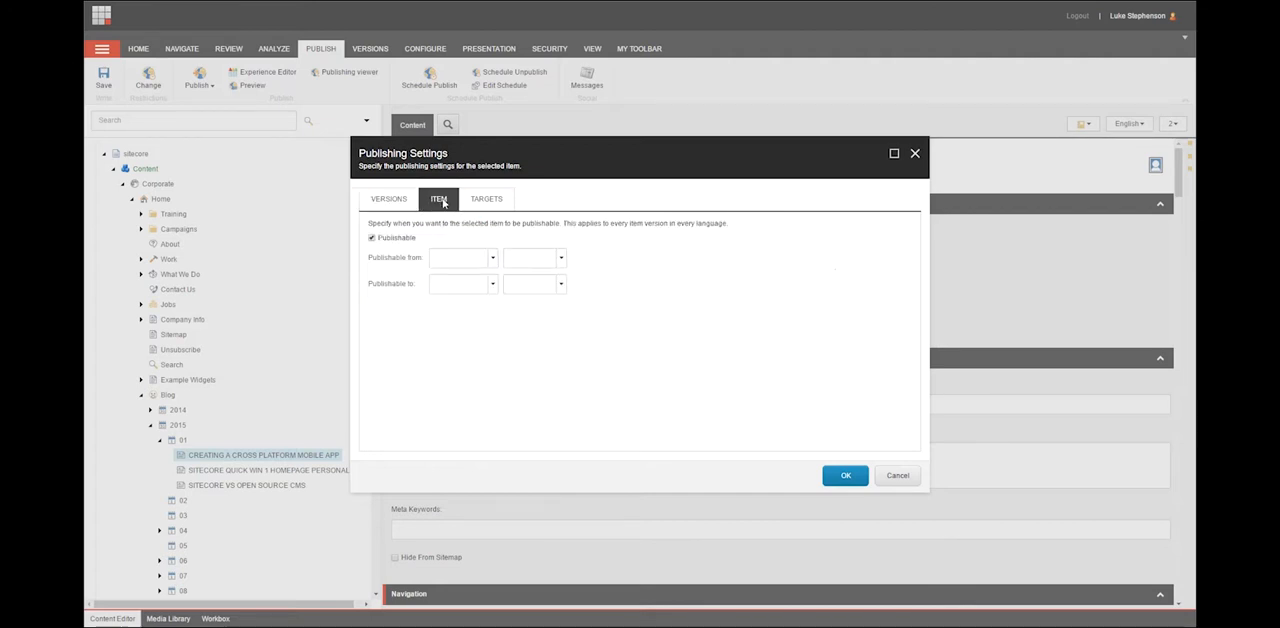
left_click(372, 241)
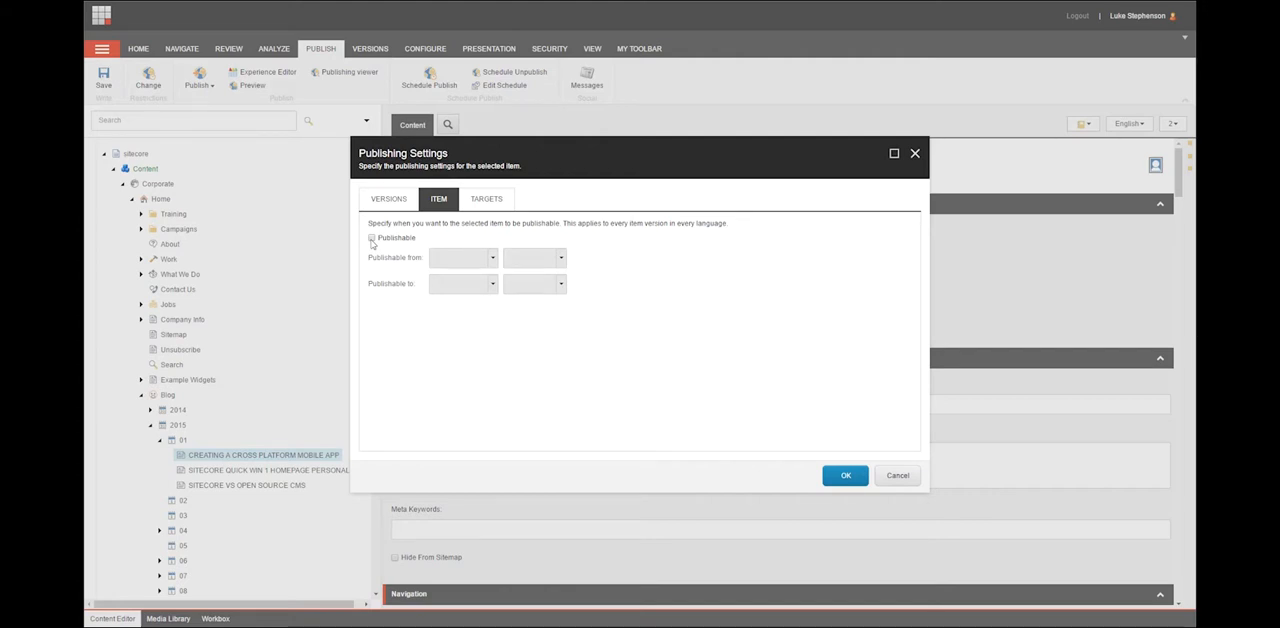
left_click(372, 240)
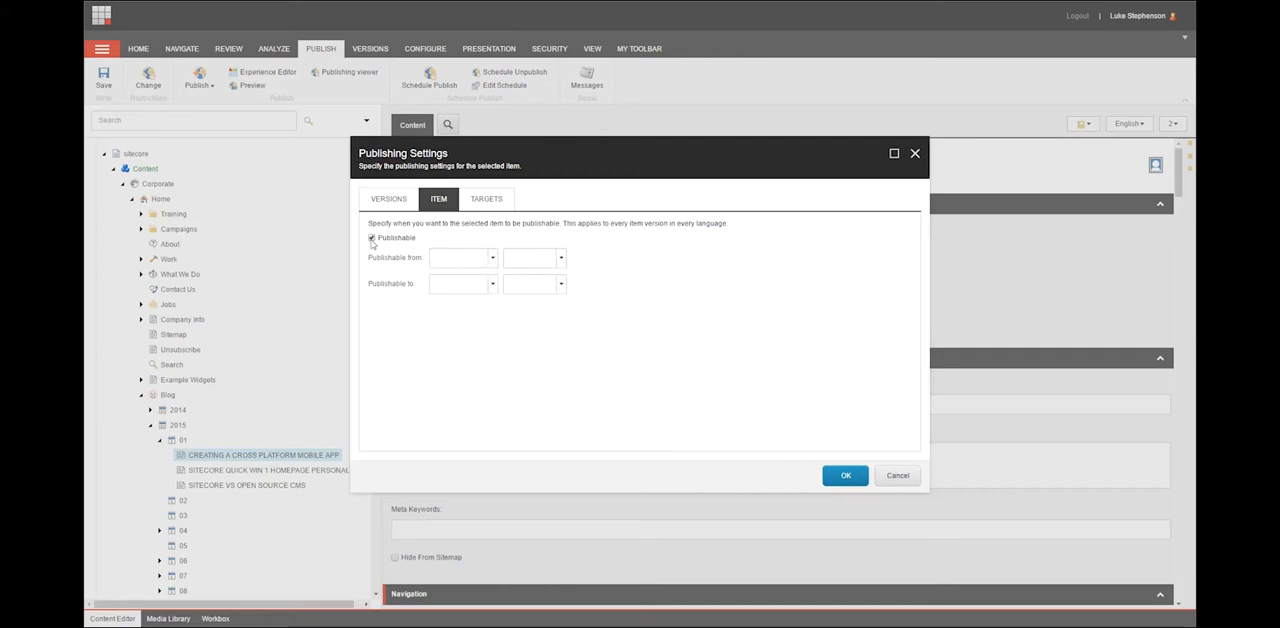
Make the whole item publishable from 2/16/2017 at 2:00 AM to 2/23/2017 at 3:00 AM.
left_click(492, 258)
left_click(454, 351)
left_click(561, 258)
left_click(528, 318)
left_click(492, 284)
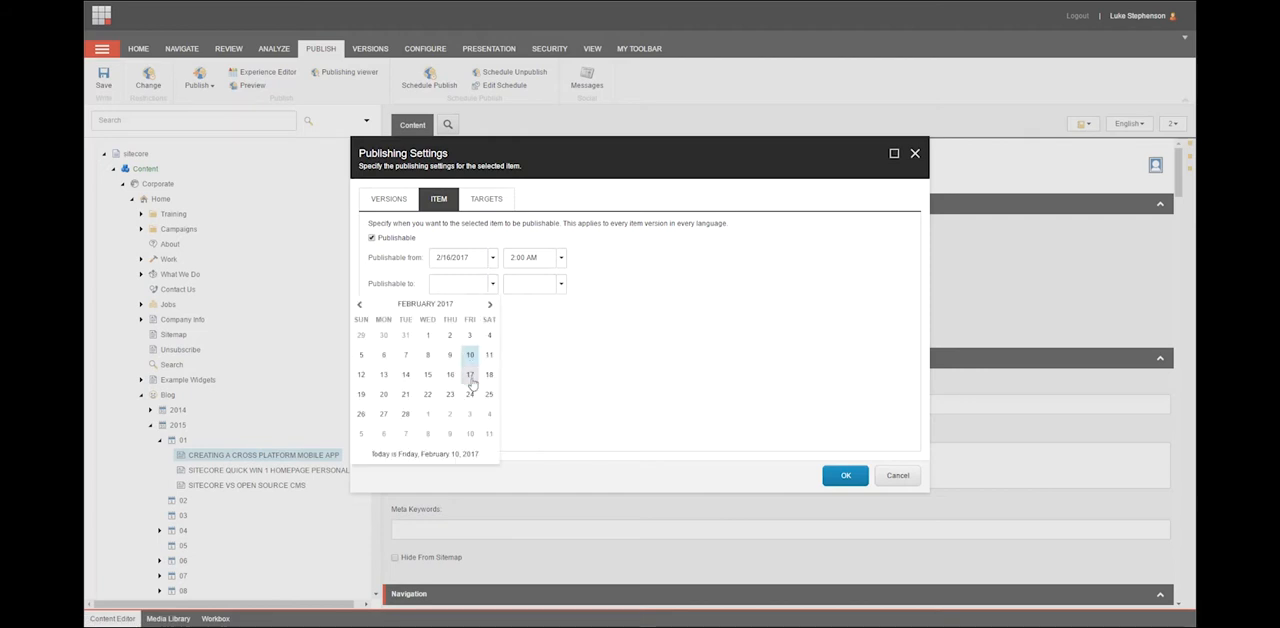
left_click(452, 403)
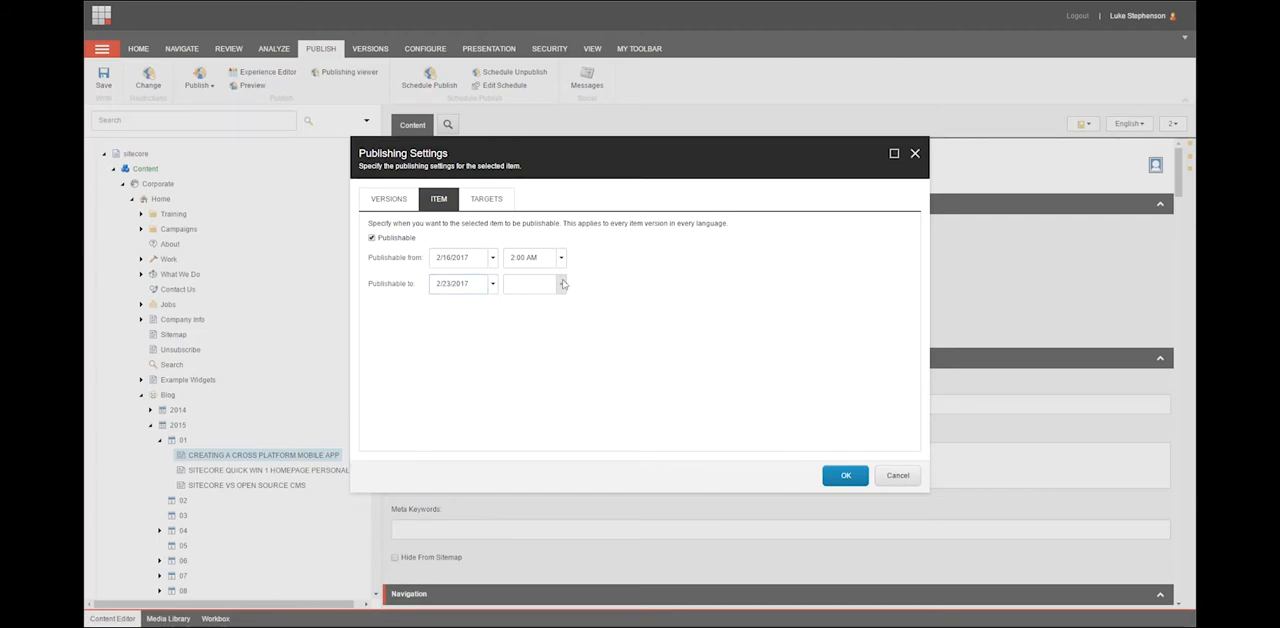
left_click(561, 284)
left_click(527, 362)
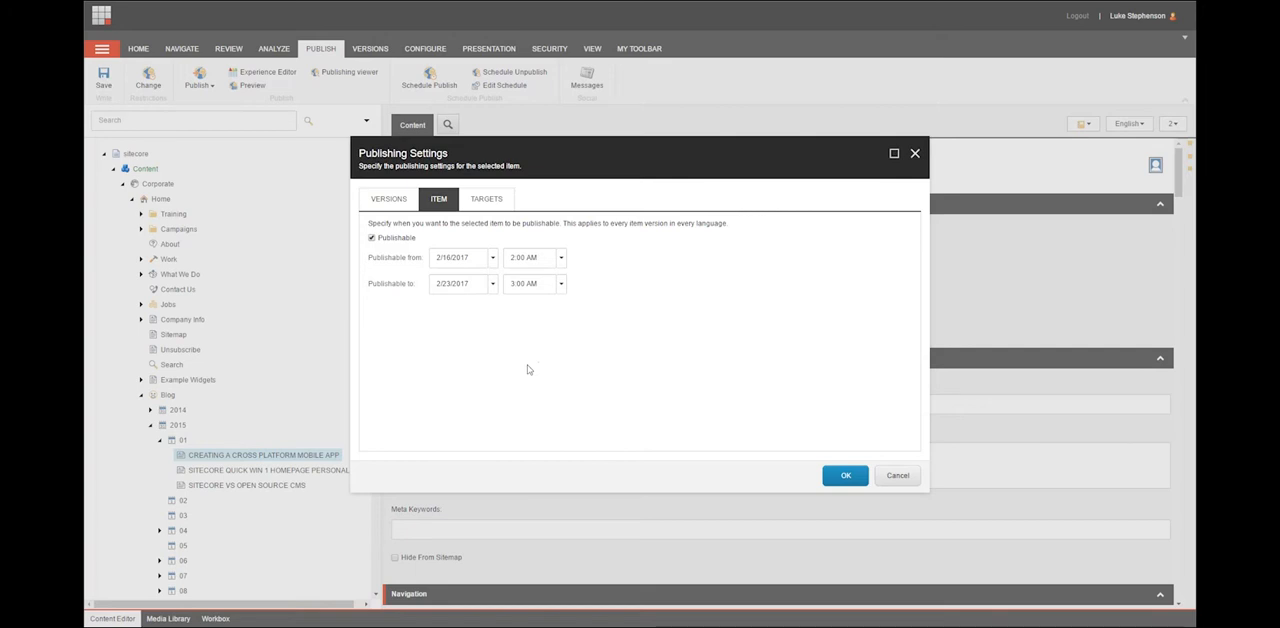
Switch the Internet publishing target off and back on, and apply the publishing settings.
left_click(489, 203)
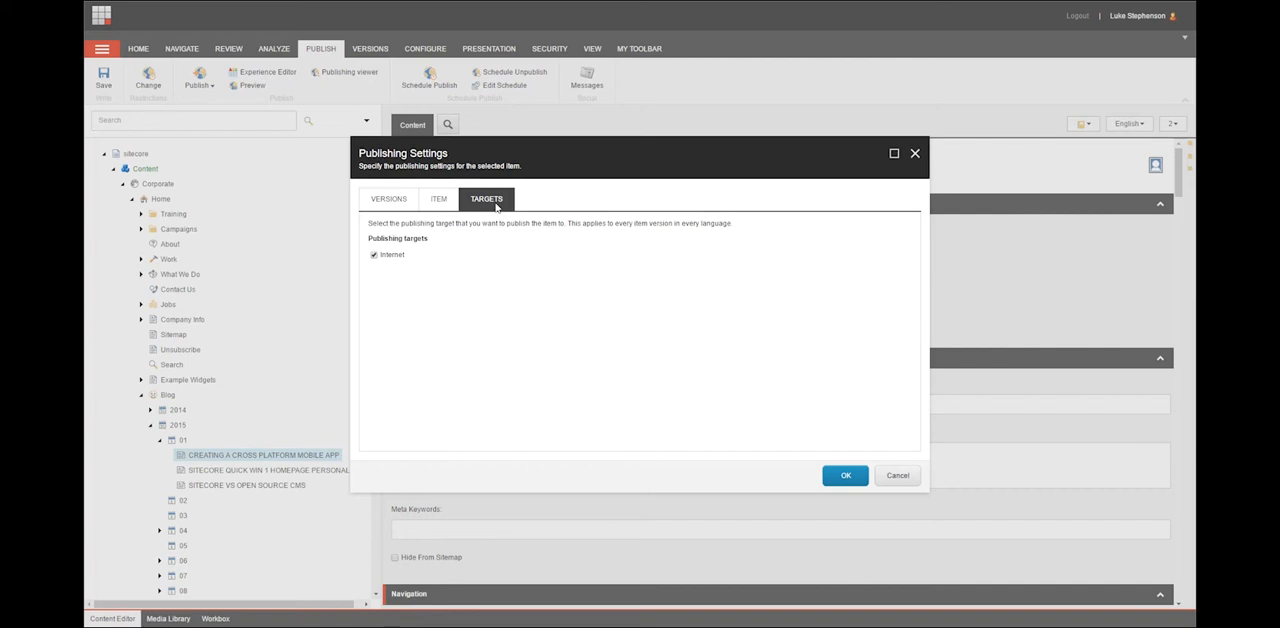
left_click(374, 256)
left_click(374, 256)
left_click(845, 477)
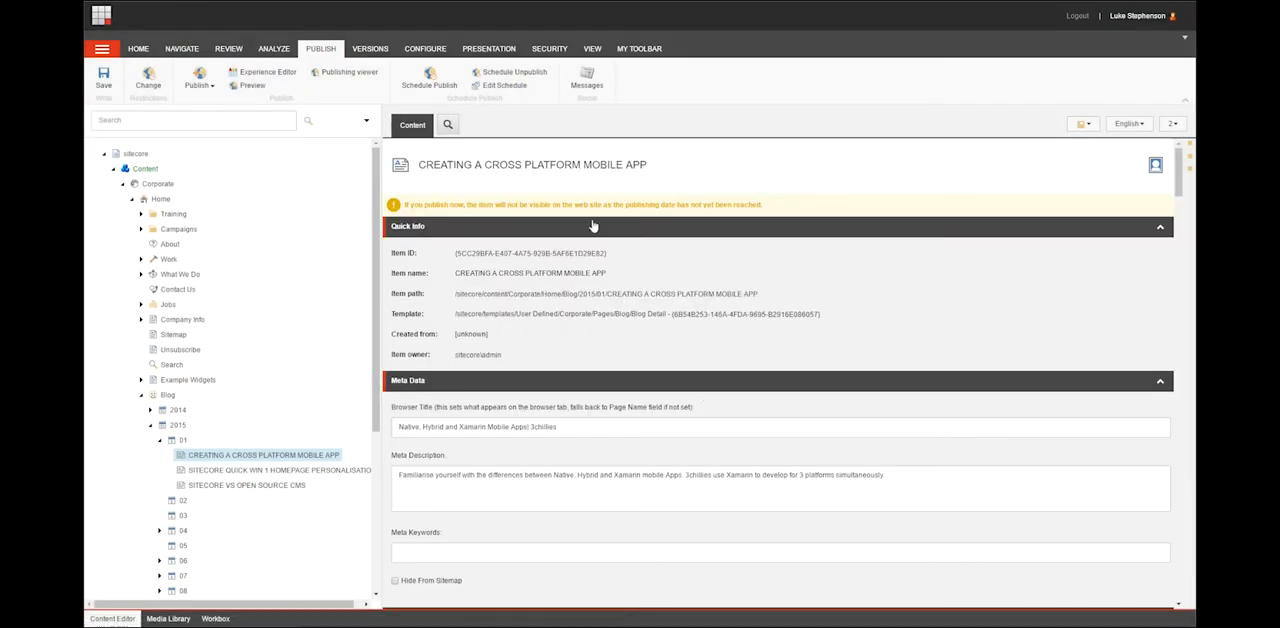